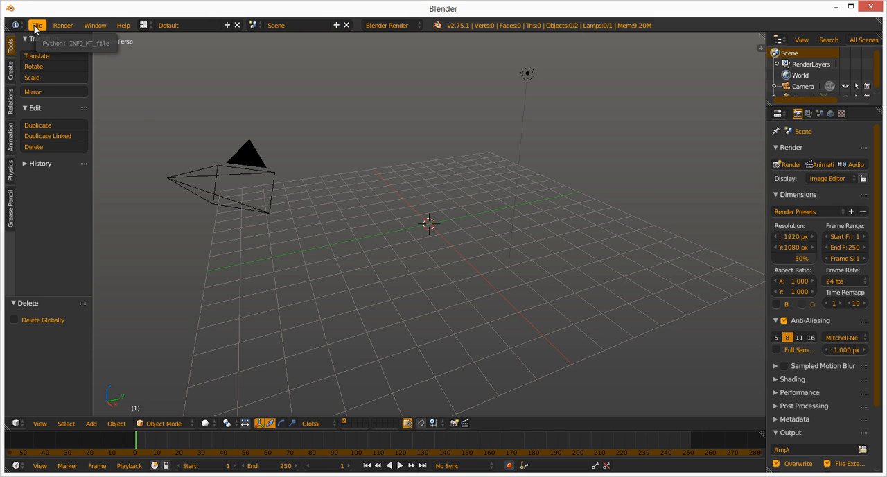
Look up the Import Images as Planes add-on in the user preferences by searching the add-ons for "images".
click(34, 26)
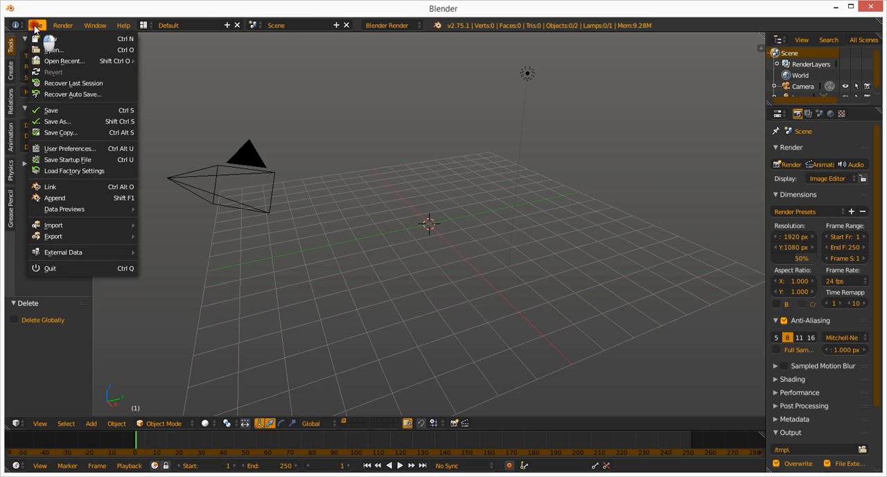
click(54, 148)
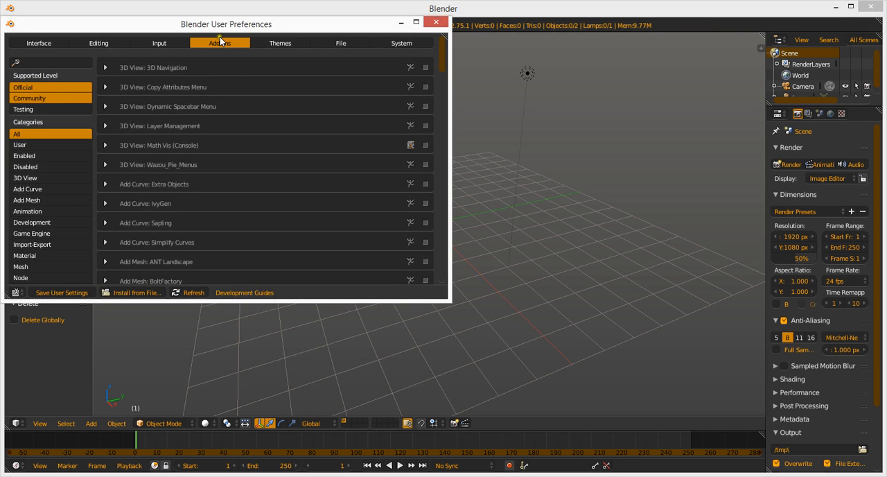
click(64, 63)
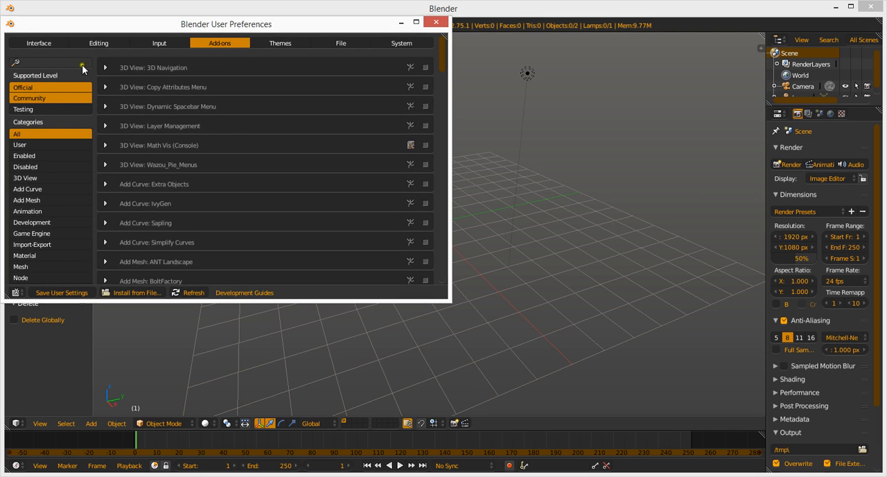
text(im)
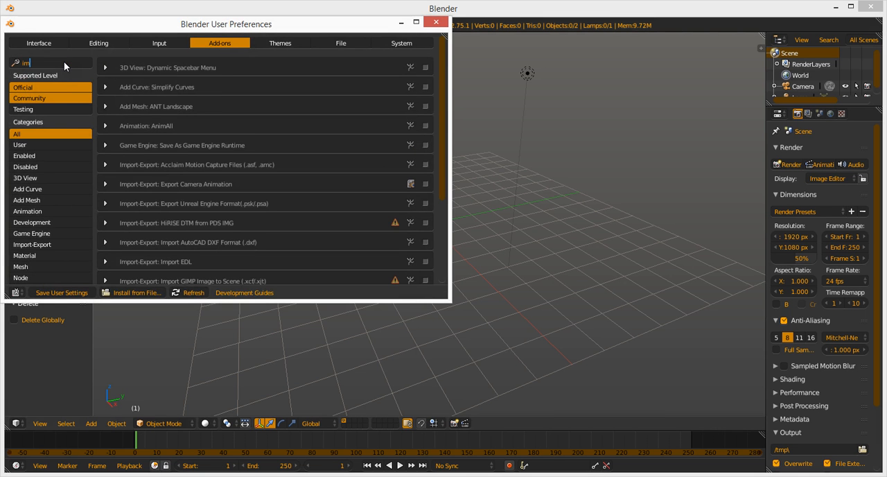
text(ages)
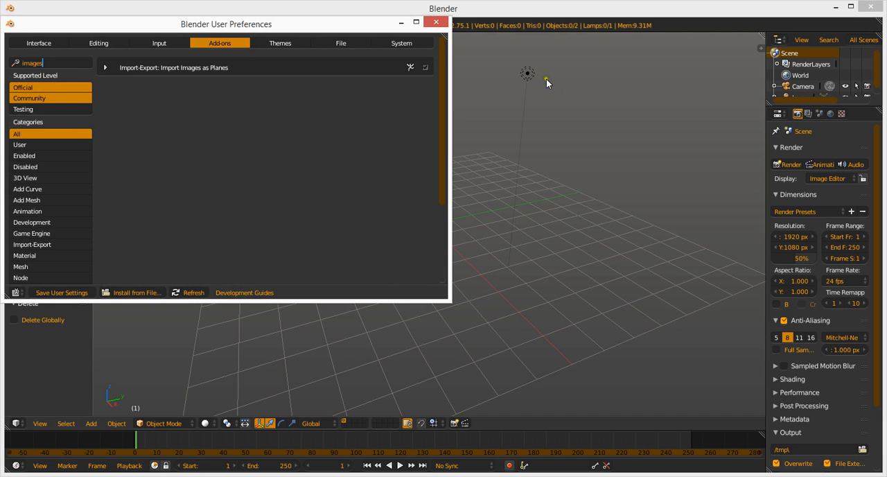
Close the Firefox window running in the background together with all its tabs.
right_click(157, 475)
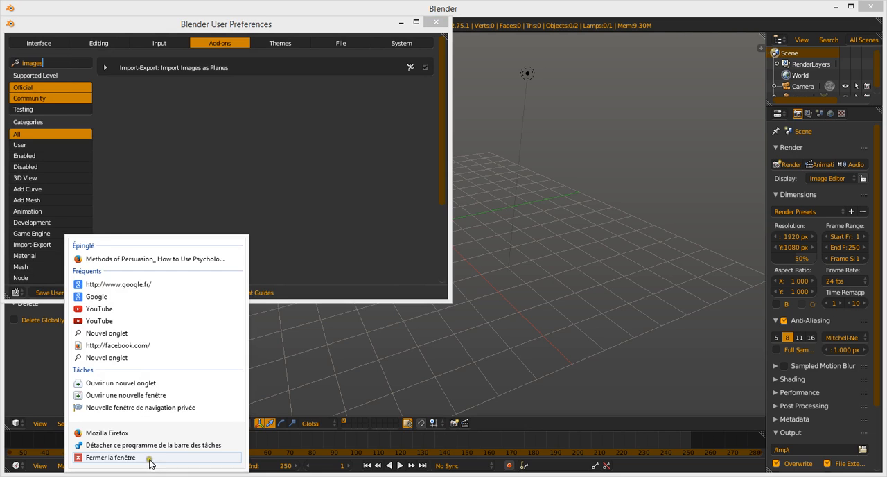
click(149, 458)
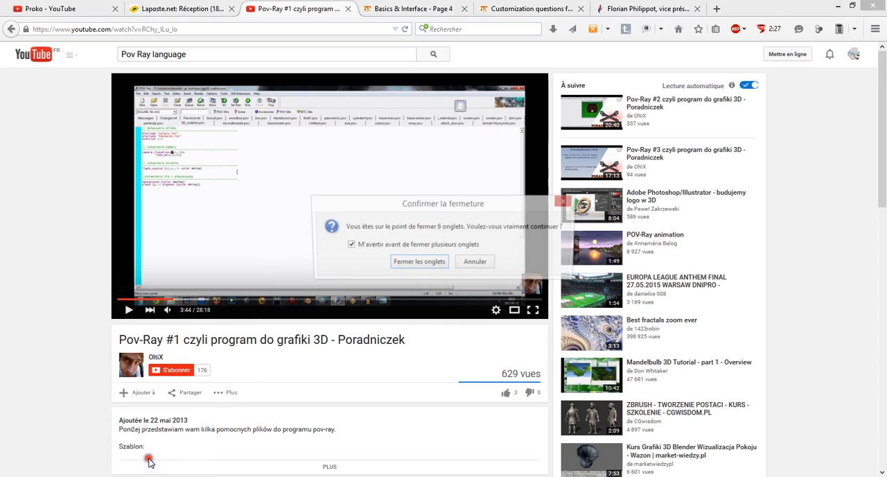
click(414, 262)
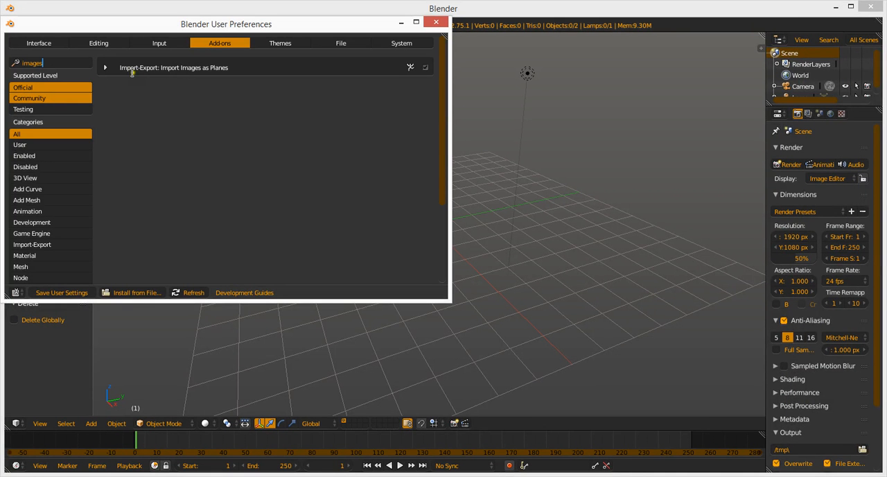
Save the user settings and close the user preferences.
click(54, 292)
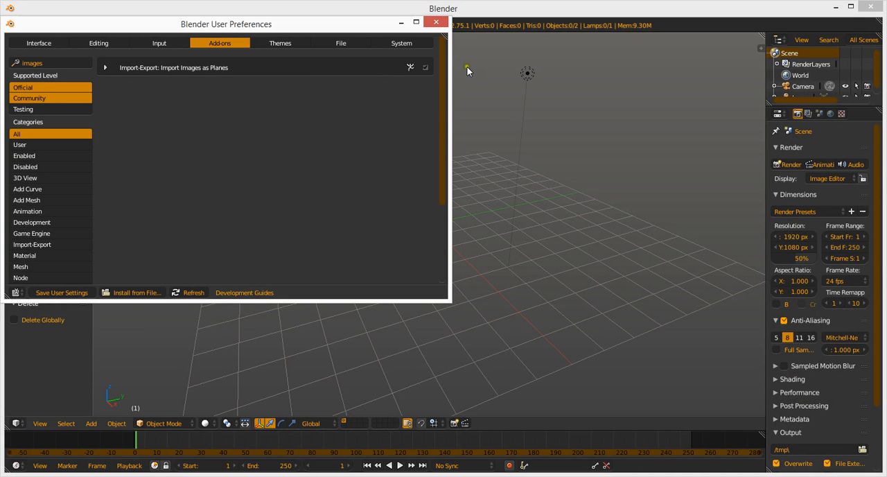
click(436, 22)
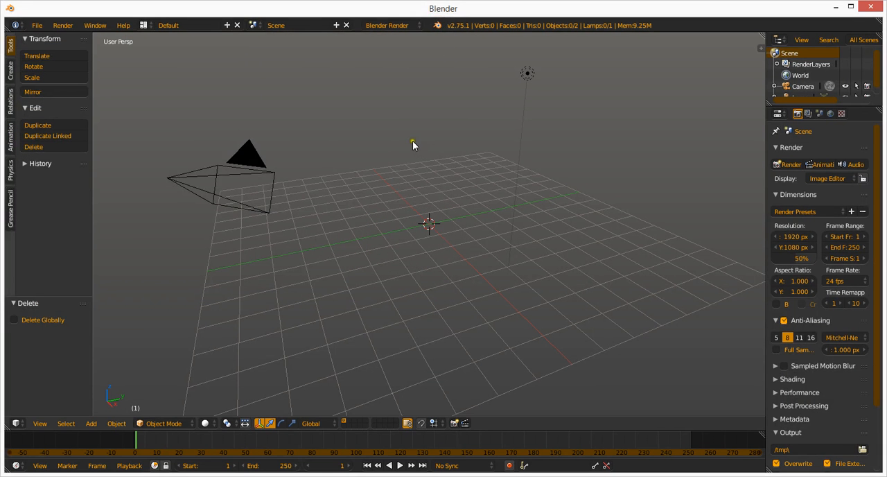
click(870, 7)
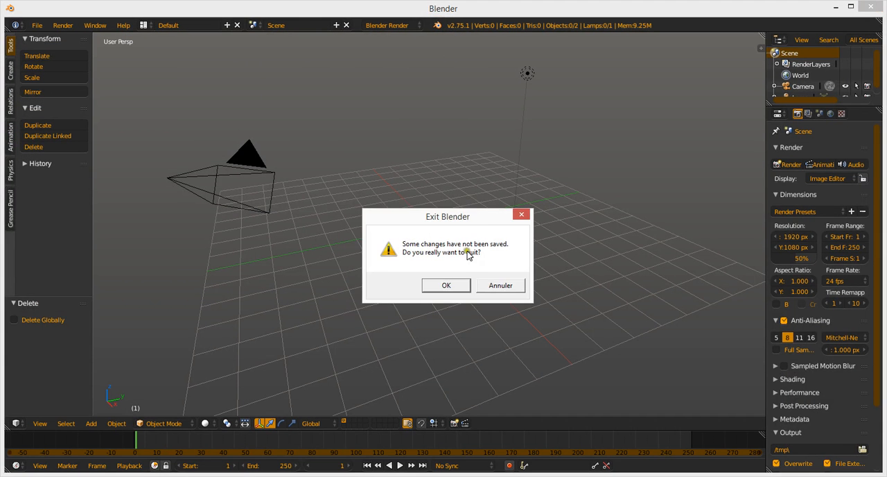
click(457, 284)
click(458, 286)
click(501, 288)
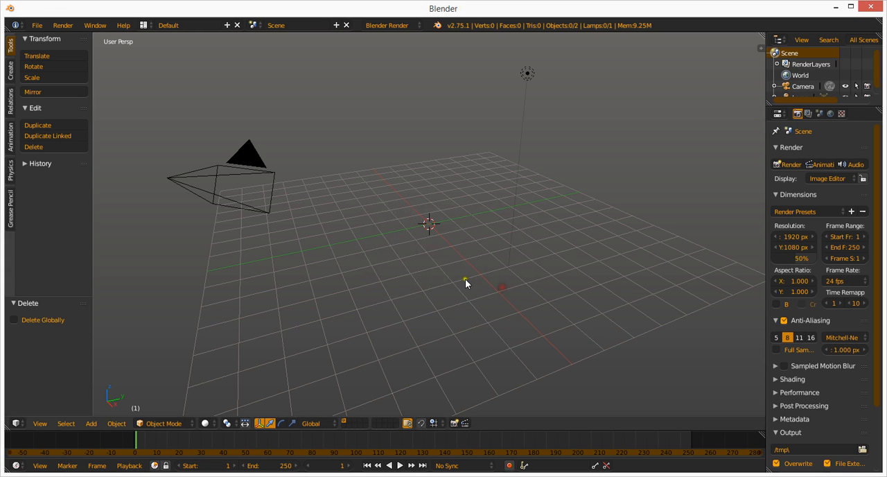
click(36, 25)
Quit Blender without saving the scene changes and start it again.
click(870, 6)
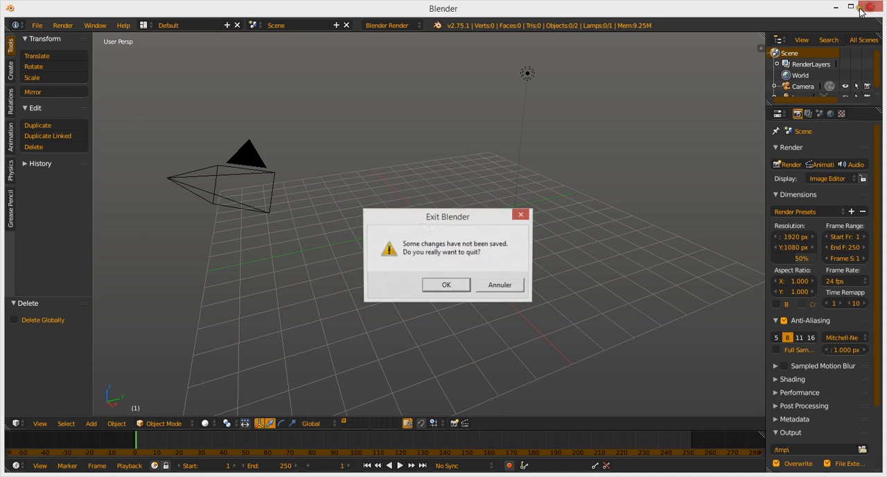
click(449, 286)
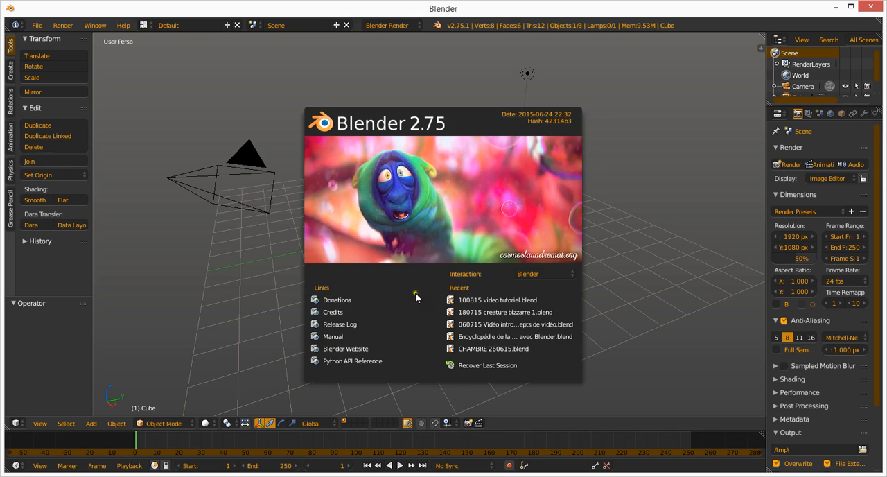
Check that the Import Images as Planes add-on is enabled by searching the add-on preferences for "images", and close the preferences.
click(39, 26)
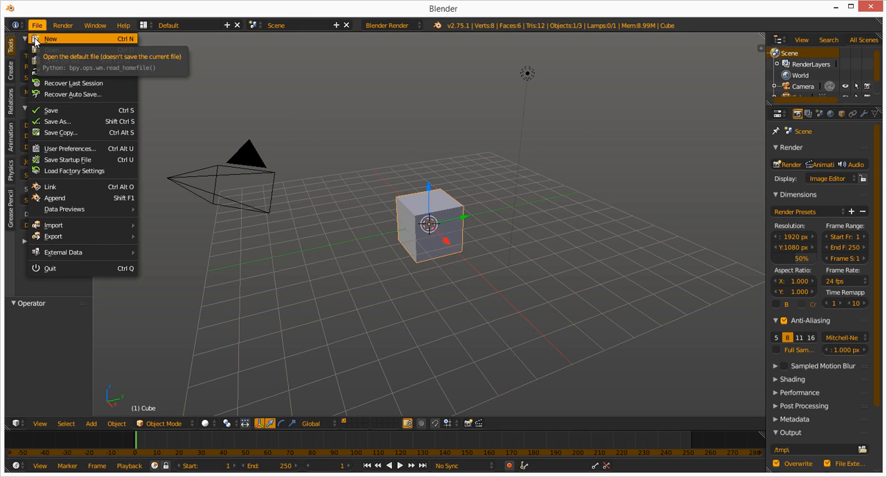
click(54, 147)
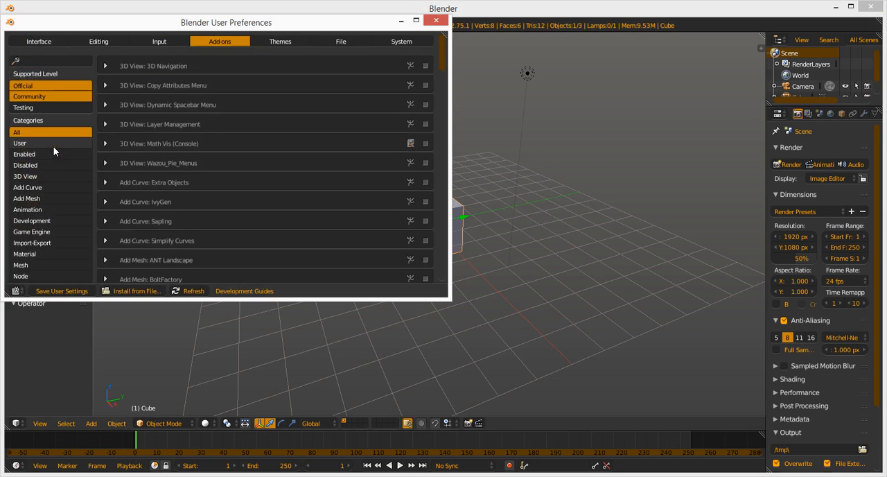
click(45, 61)
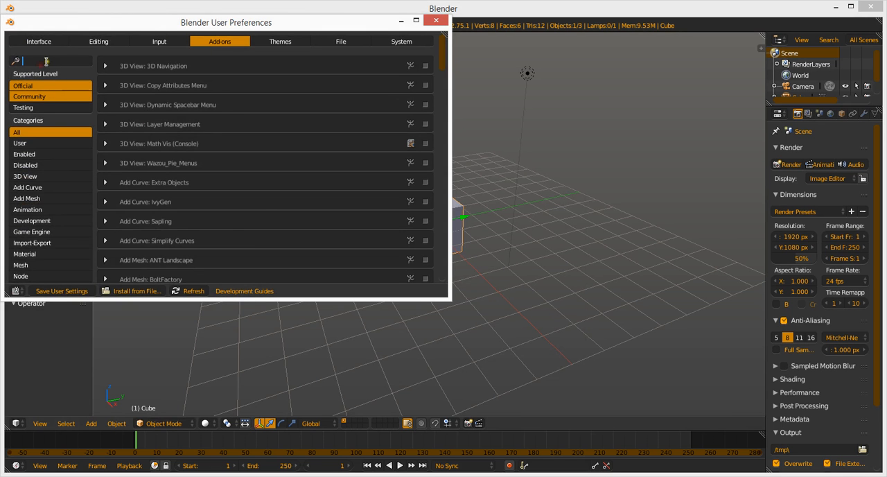
text(im)
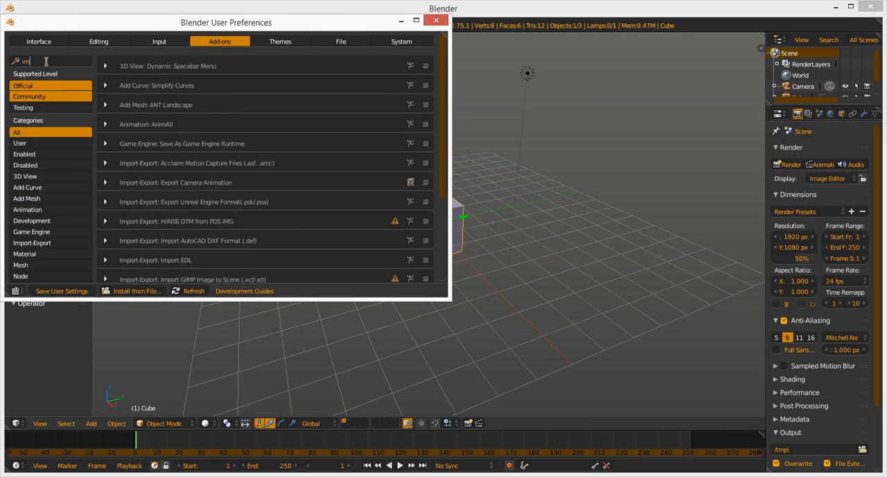
text(a)
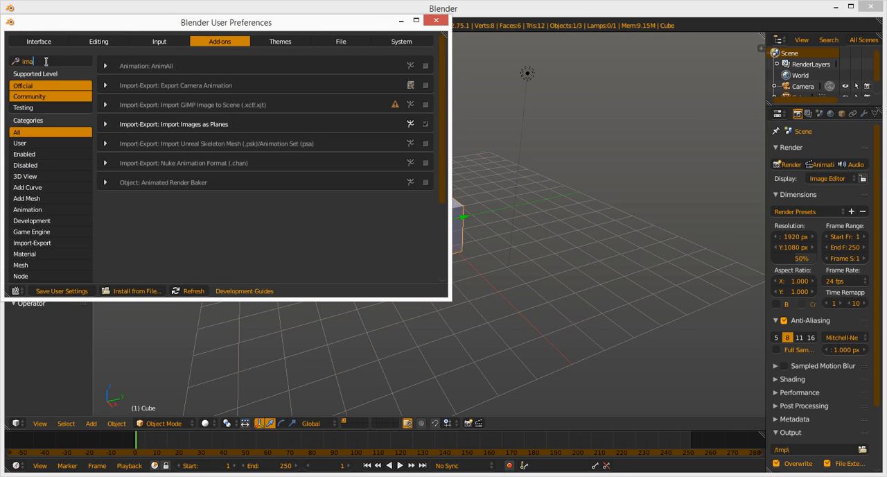
text(ges)
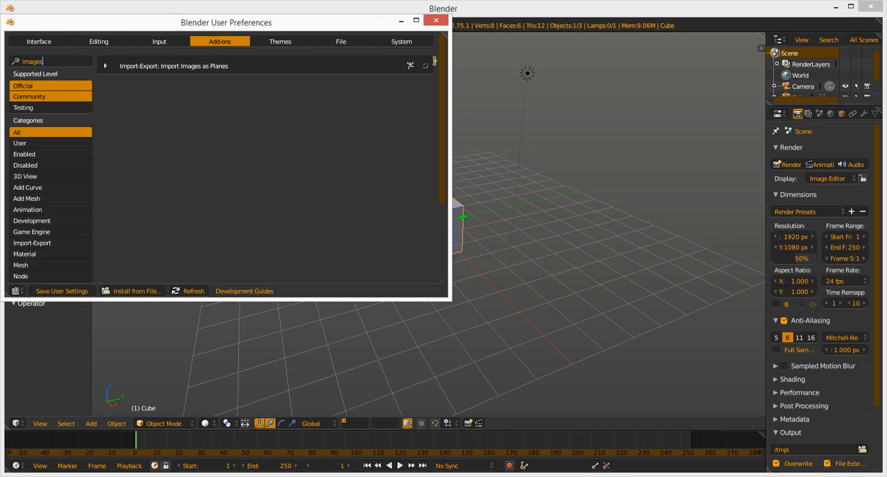
click(439, 23)
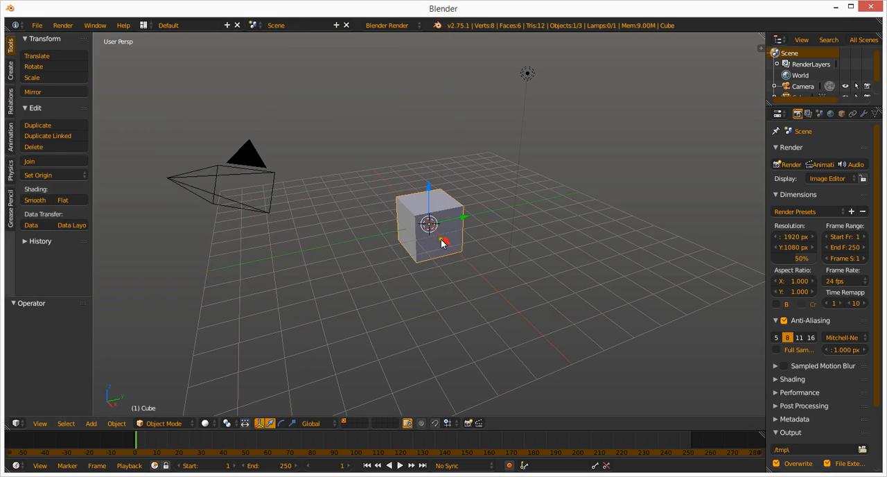
Delete the default cube from the scene.
key(x)
click(437, 219)
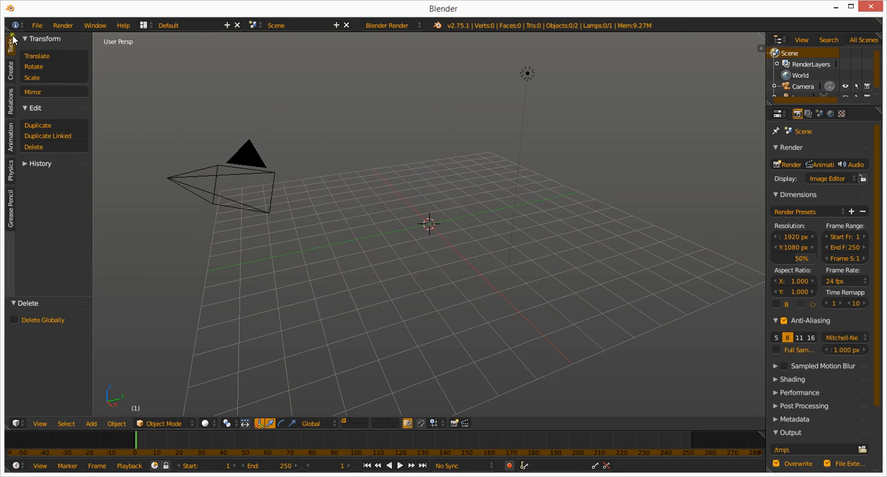
Import the portrait .jpg file from the Documents folder into the scene with Images as Planes.
click(37, 25)
mouse_move(83, 209)
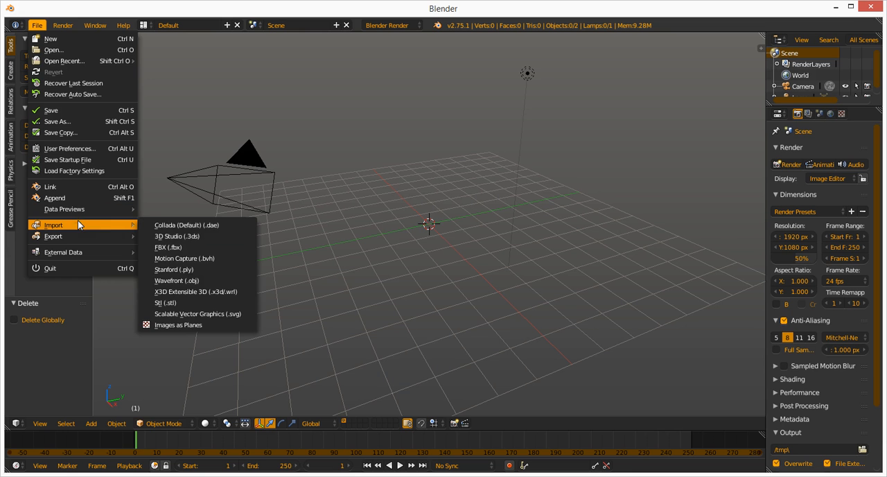
click(179, 327)
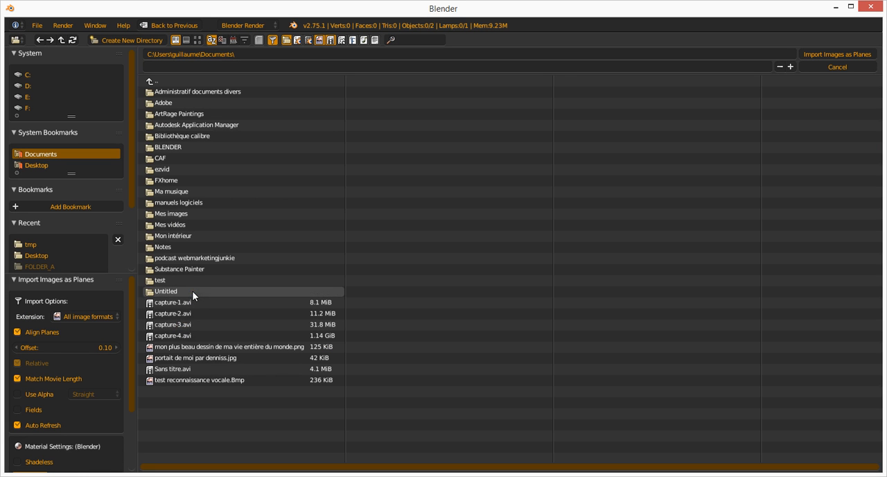
click(193, 357)
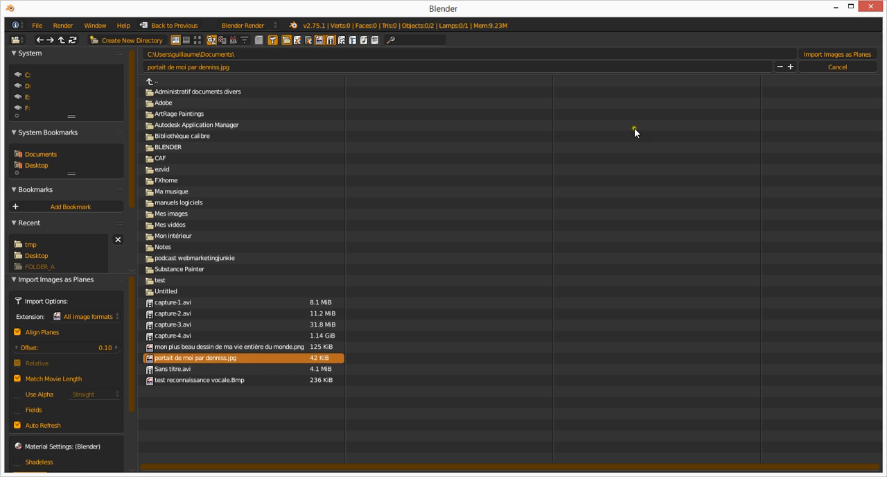
click(820, 52)
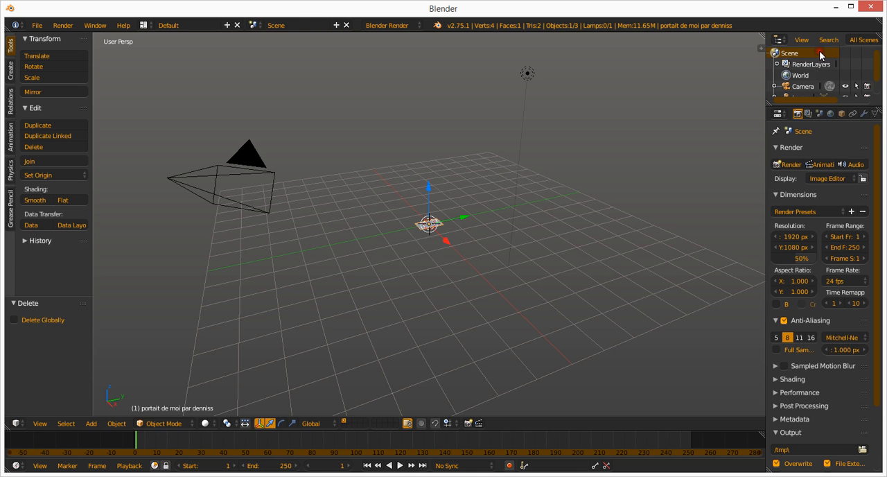
Clear the camera's location and rotation so it sits at the origin with no rotation.
scroll(489, 216, up, 15)
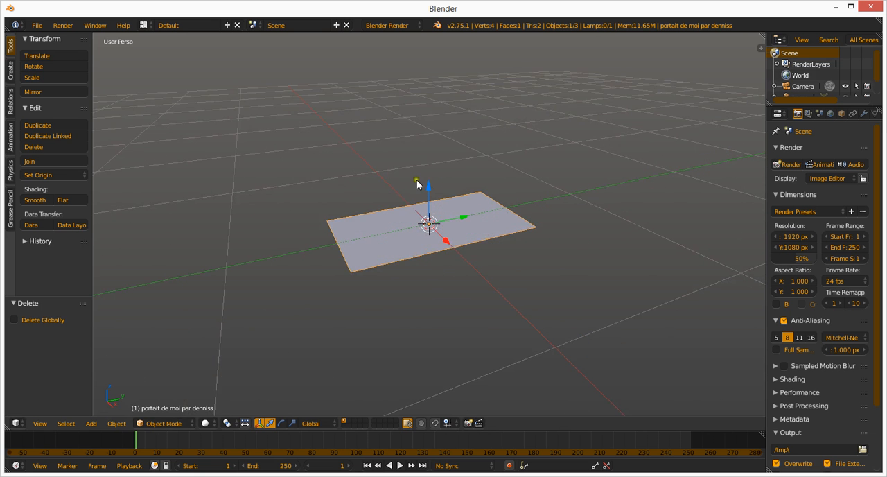
scroll(487, 227, down, 2)
middle_drag(497, 222, 386, 241)
scroll(420, 234, down, 10)
scroll(421, 233, down, 5)
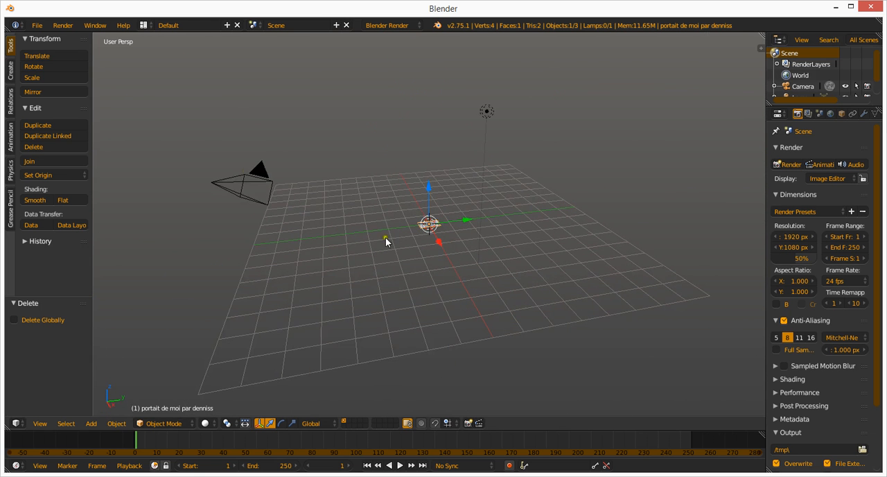
right_click(250, 188)
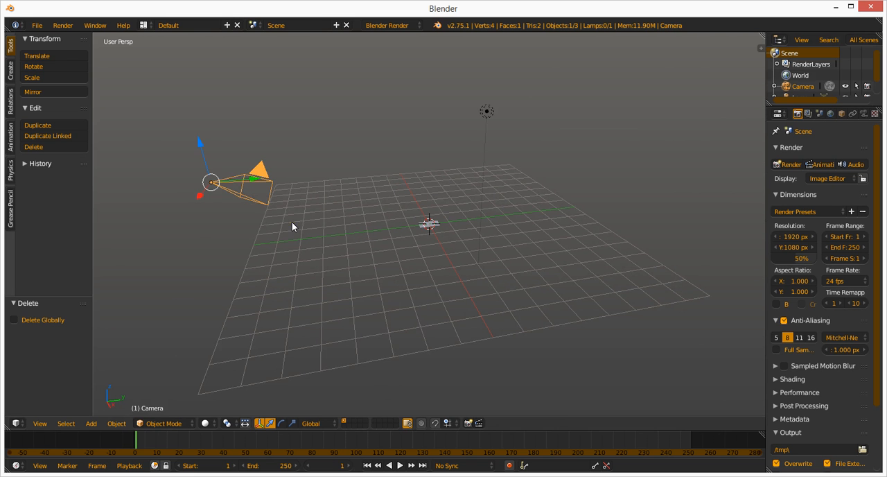
key(alt+g)
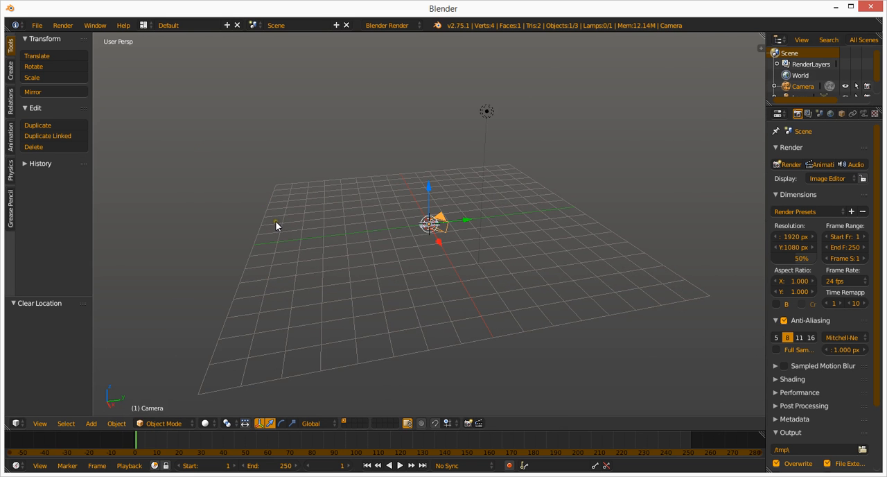
scroll(434, 230, up, 4)
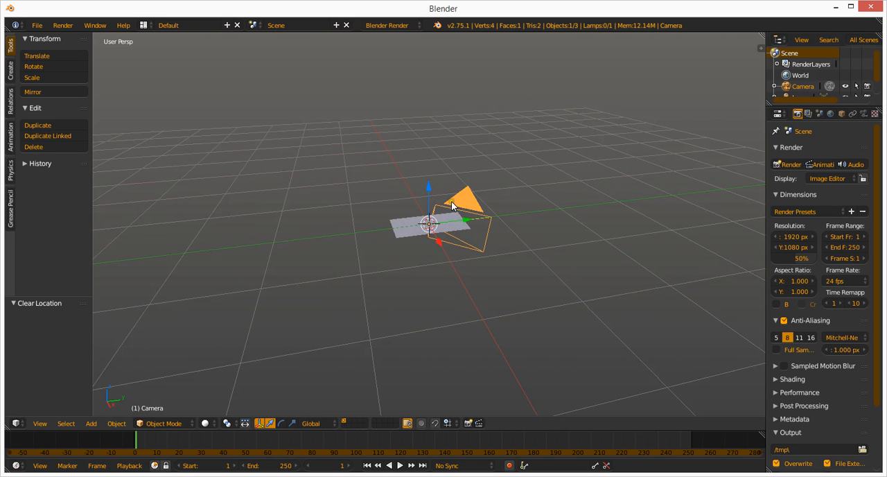
scroll(457, 218, up, 2)
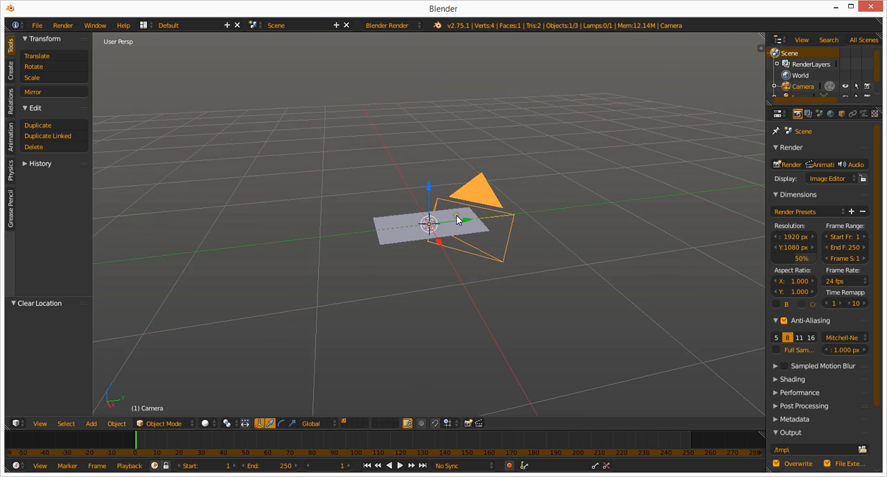
key(alt+r)
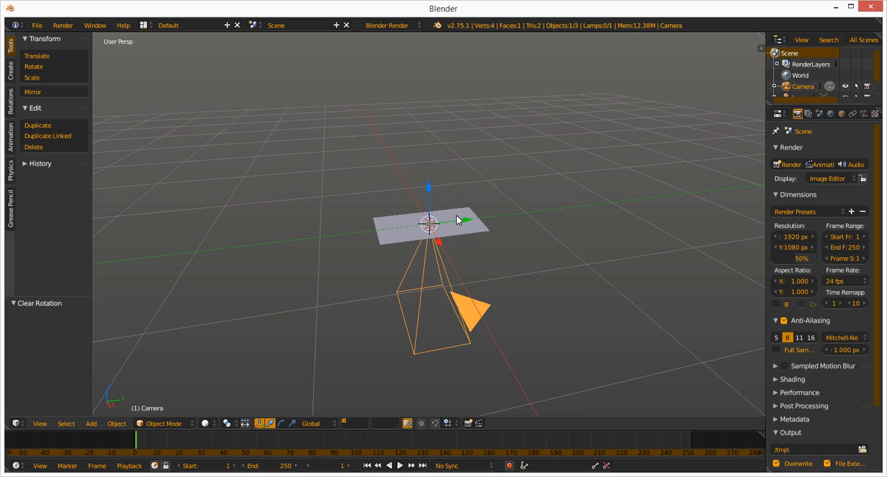
scroll(452, 170, down, 6)
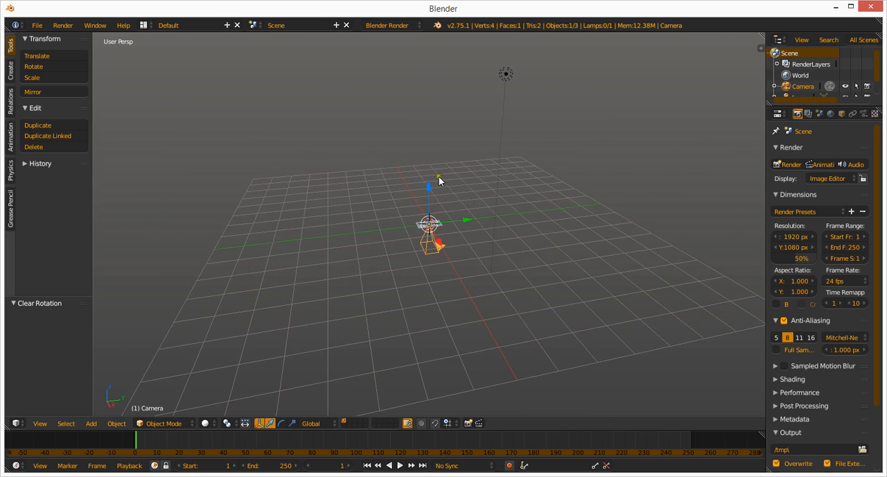
Sketch a curved Grease Pencil arrow around the vertical axis just above the image plane to indicate the rotation direction.
scroll(447, 201, up, 3)
scroll(454, 216, up, 3)
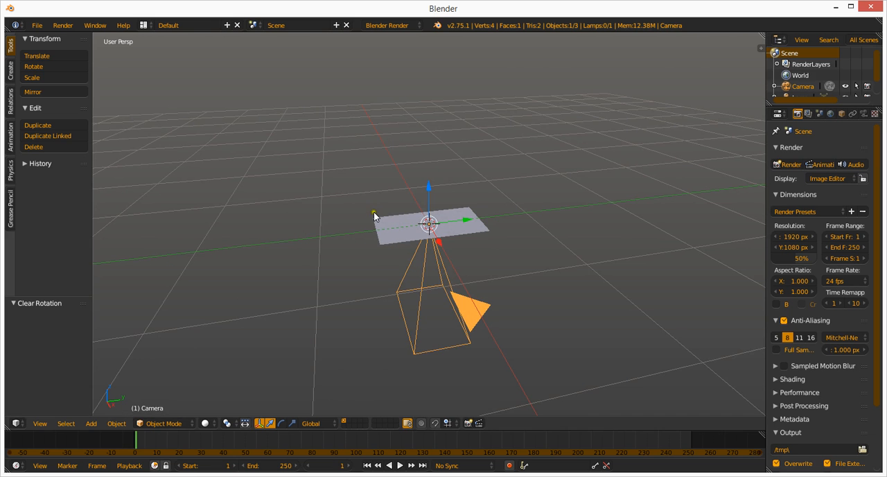
scroll(454, 324, up, 1)
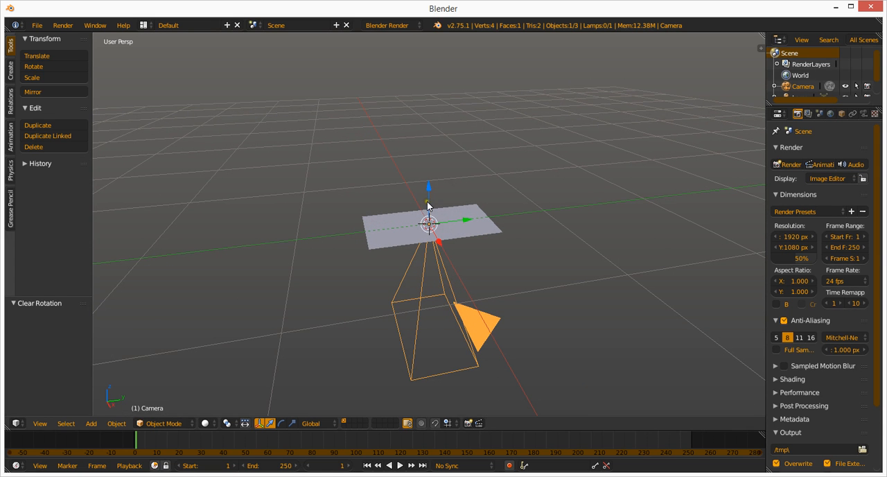
scroll(444, 211, up, 2)
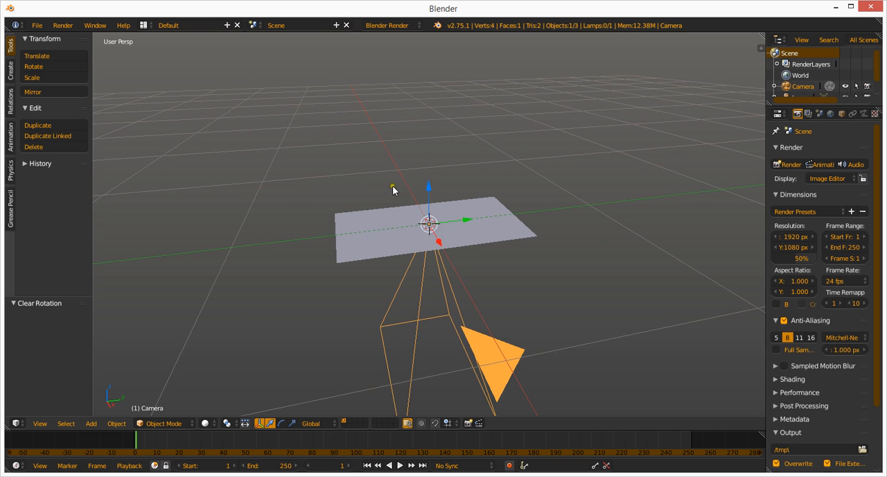
scroll(443, 221, down, 3)
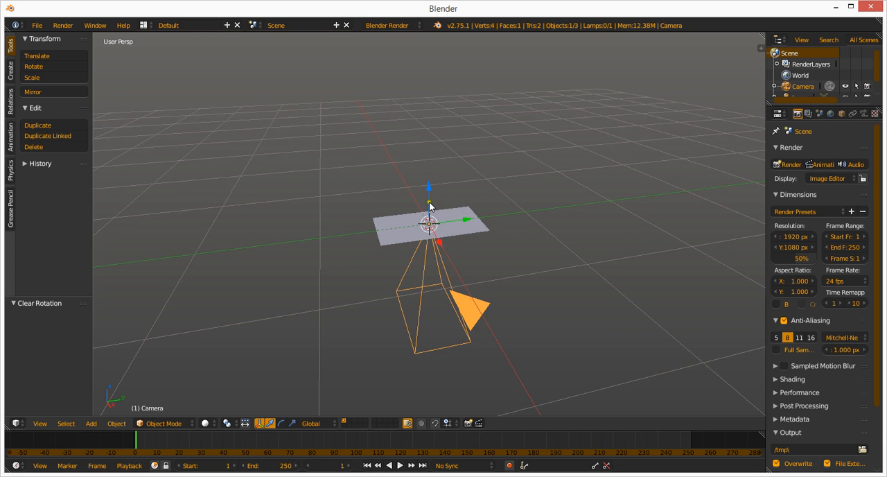
mouse_move(425, 201)
mouse_down()
mouse_move(411, 207)
mouse_move(448, 203)
mouse_move(441, 211)
mouse_up()
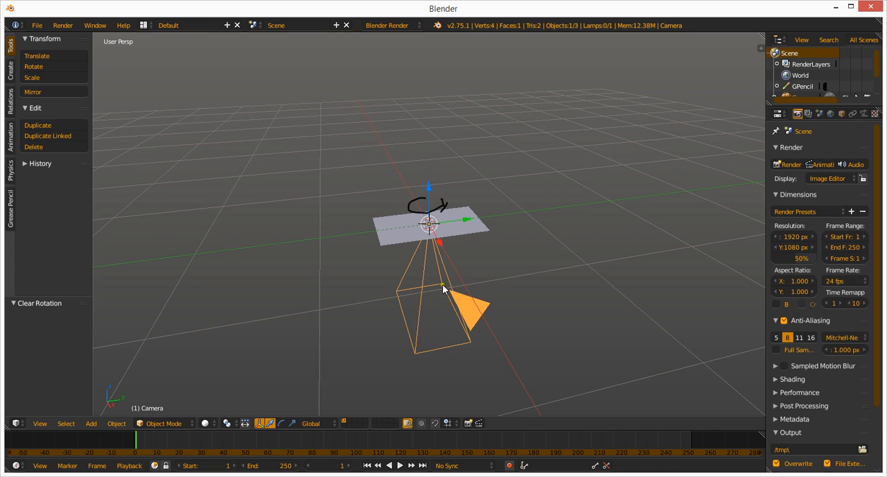
Rotate the camera 90° about the global Z axis.
key(r)
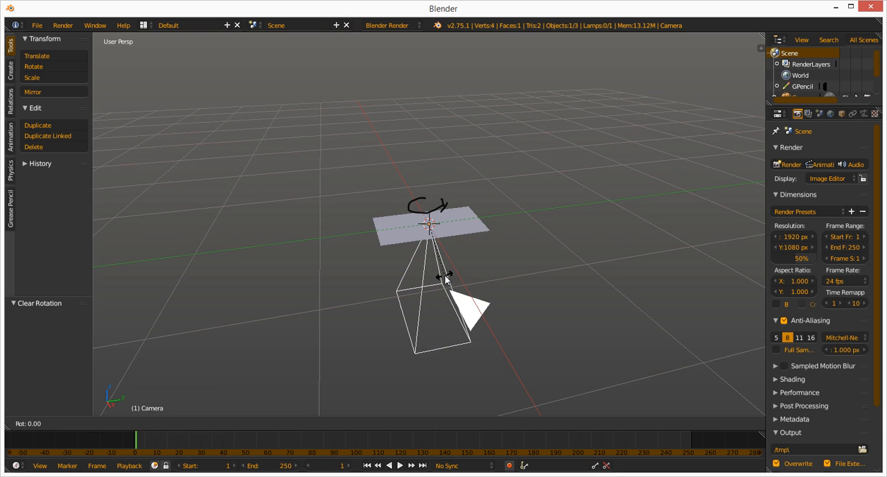
text(z)
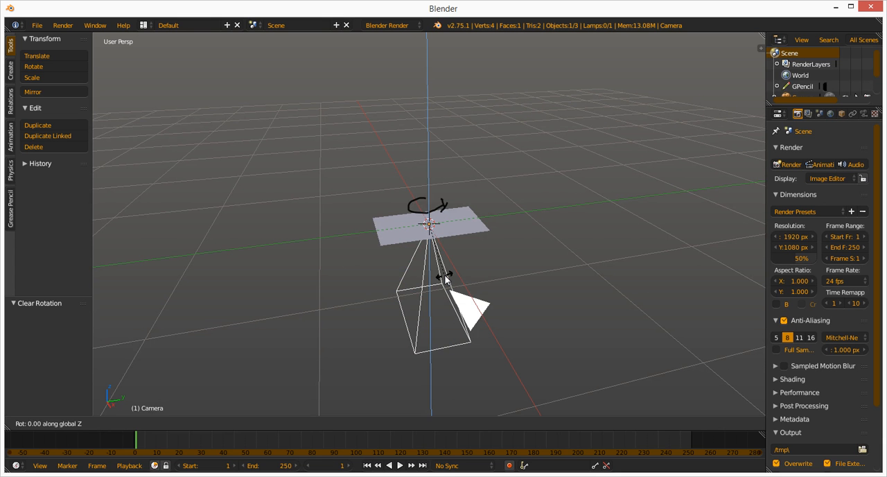
text(90)
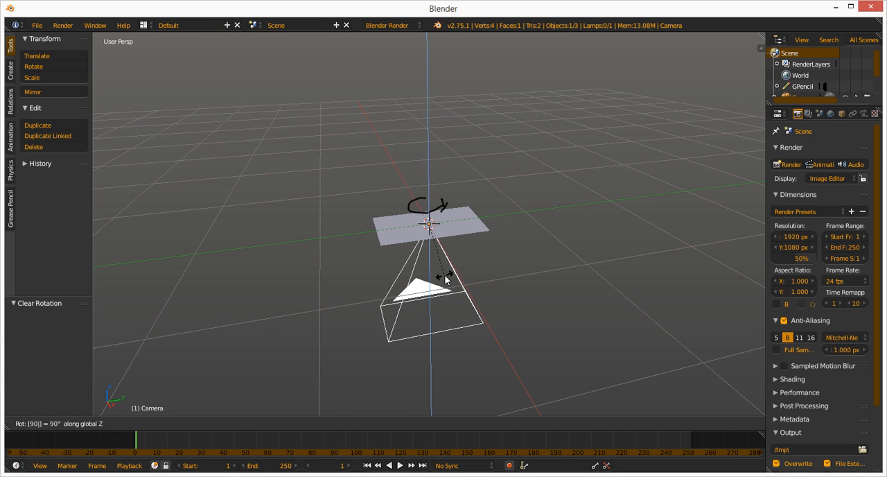
key(Return)
Raise the camera about 1.92 units along Z above the image plane and look through it.
scroll(428, 207, down, 3)
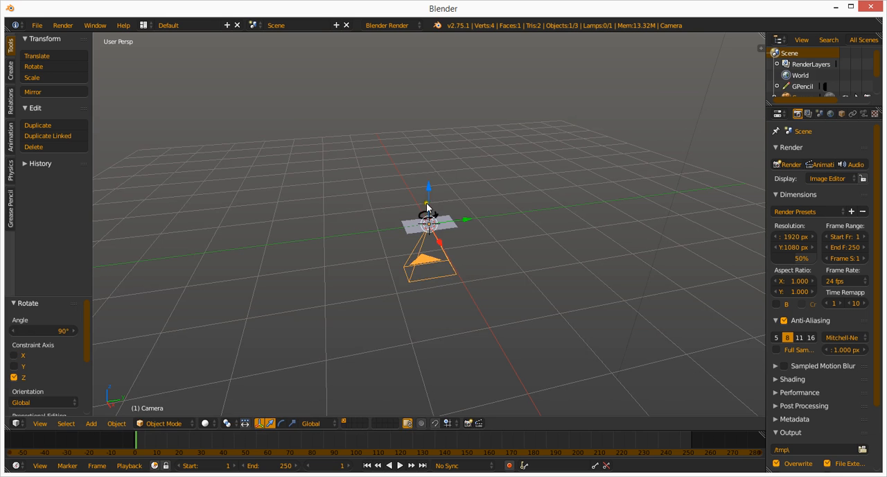
drag(427, 207, 431, 93)
key(KP_0)
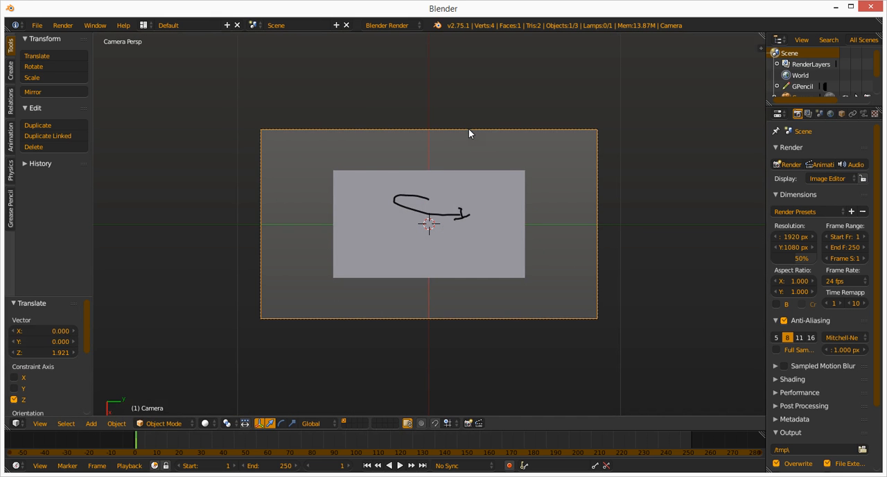
key(g)
key(z)
key(z)
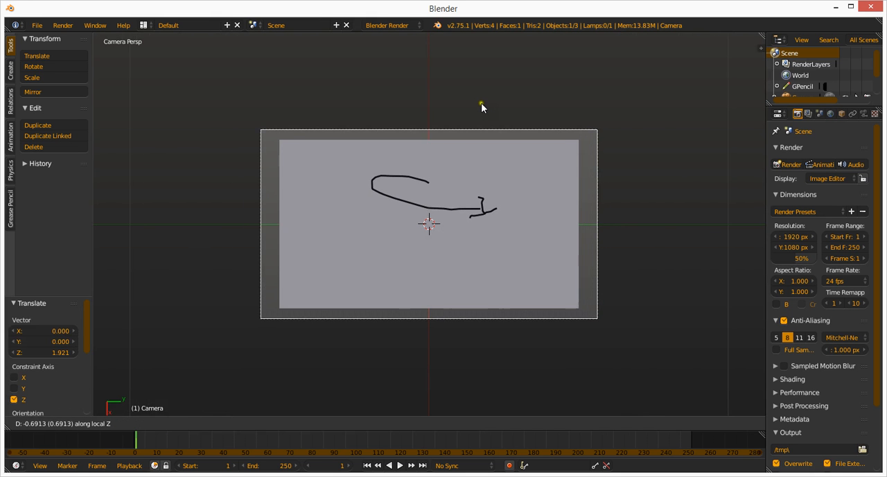
right_click(482, 102)
Move the camera about 0.72 units closer to the plane along its local Z axis and render the frame.
key(g)
key(z)
key(z)
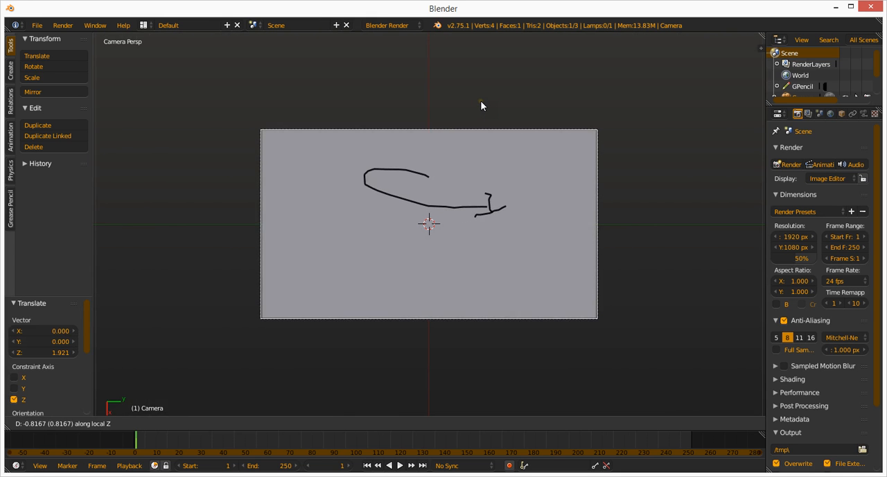
click(482, 101)
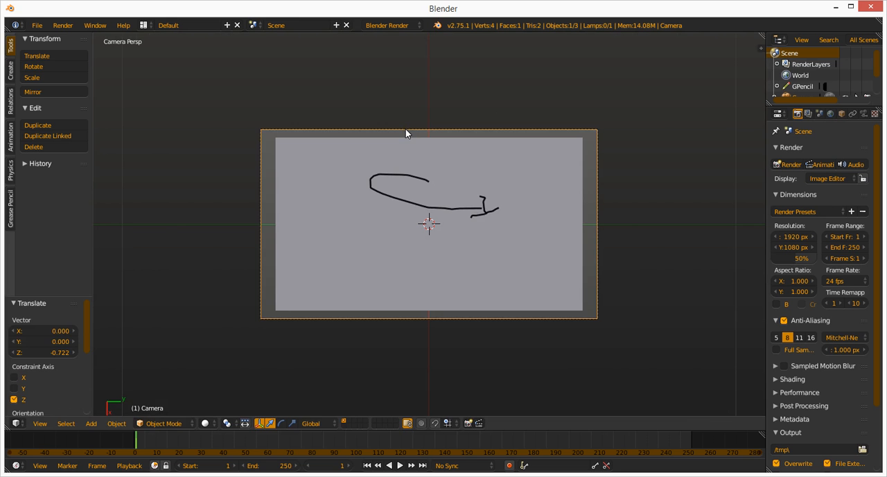
key(F12)
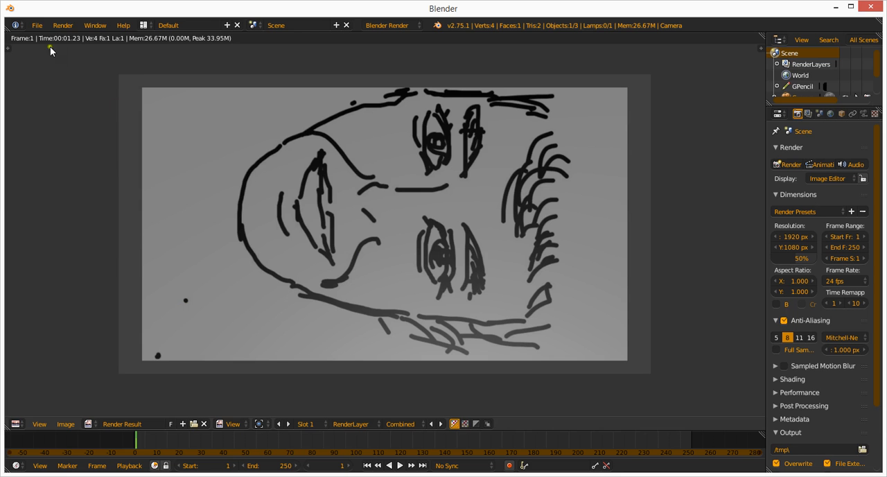
Import the portrait .jpg a second time with Images as Planes, enabling Use Alpha and Shadeless.
click(37, 26)
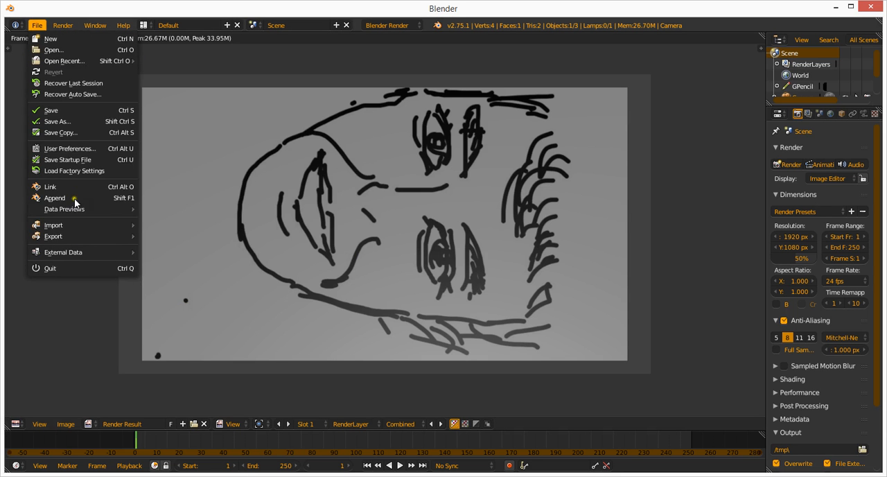
mouse_move(77, 237)
mouse_move(79, 223)
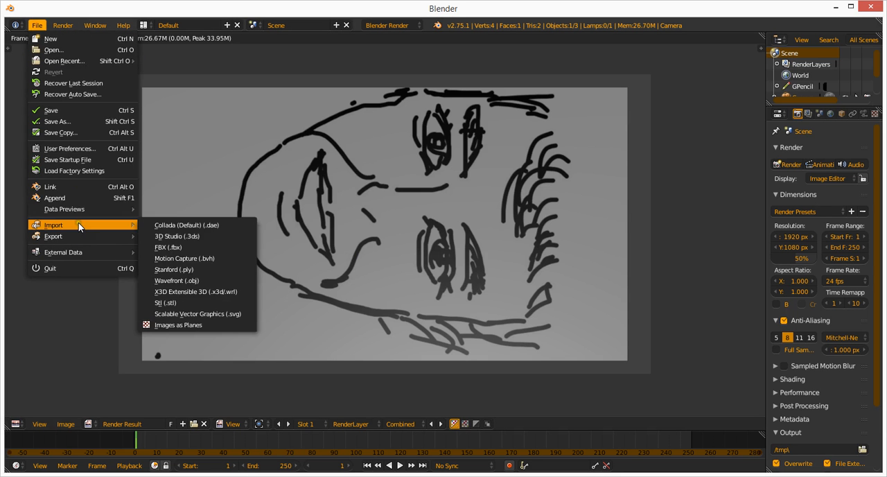
click(181, 327)
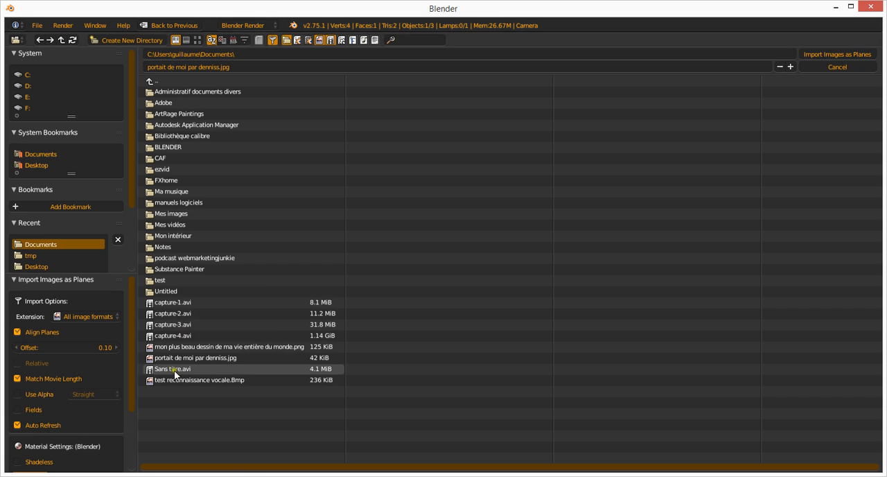
click(168, 358)
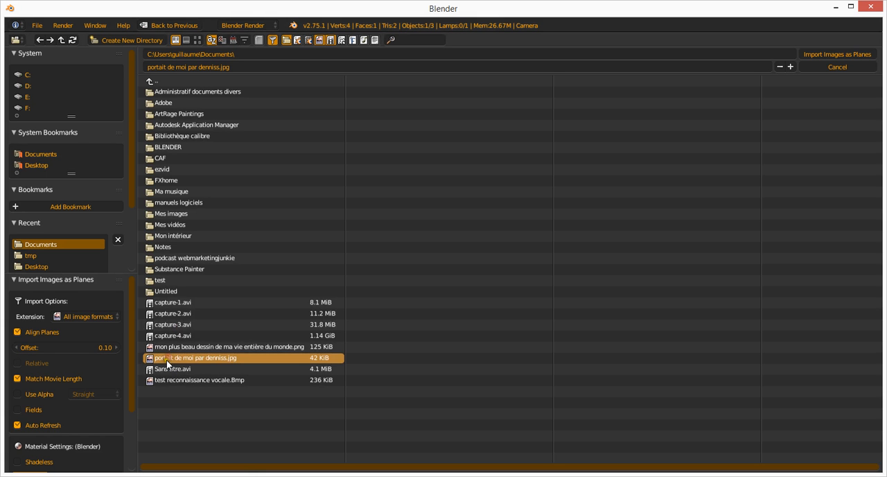
drag(131, 306, 134, 382)
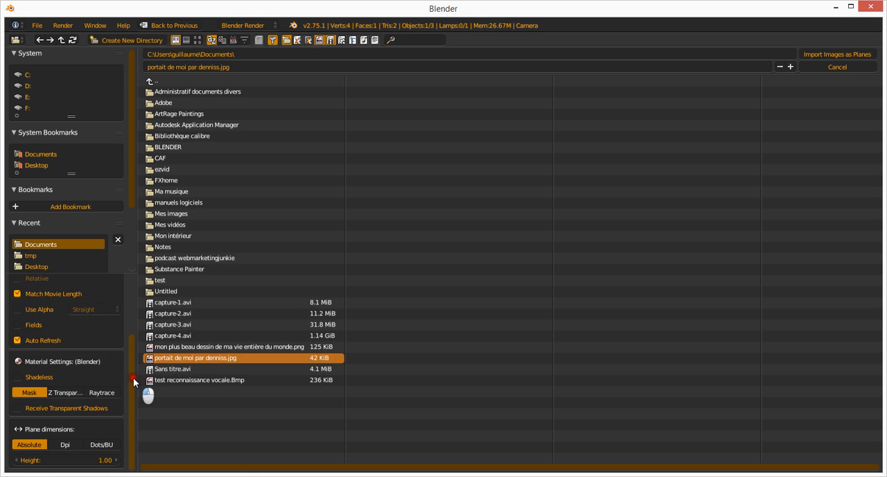
click(22, 311)
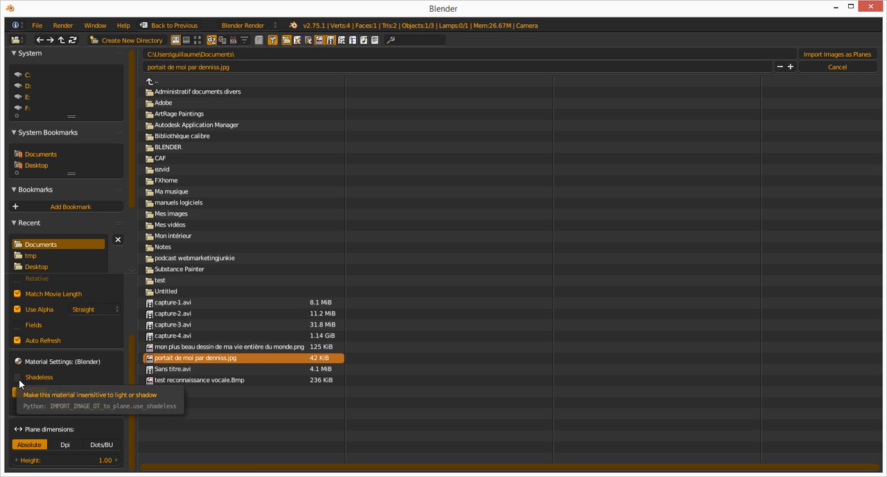
click(18, 378)
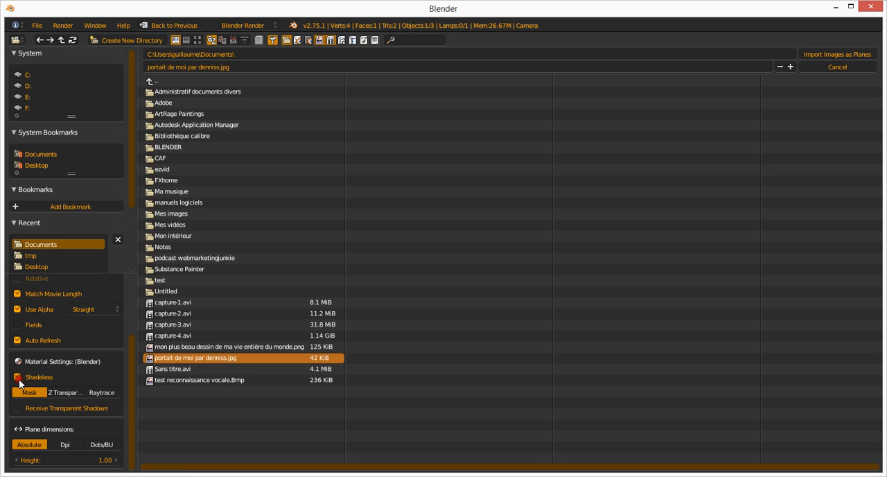
click(832, 55)
Return to the 3D view, lower the newly imported plane about 2.6 units along Z, and render the frame.
click(16, 424)
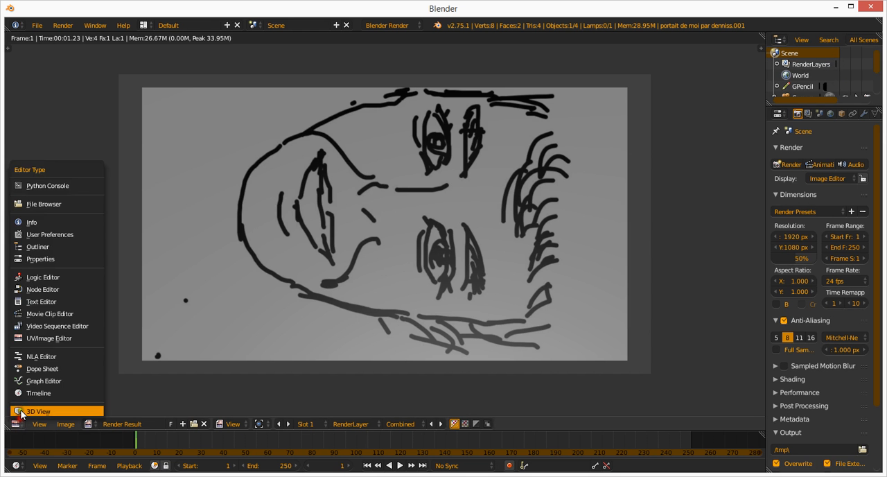
click(42, 411)
scroll(336, 266, down, 3)
middle_drag(336, 266, 395, 236)
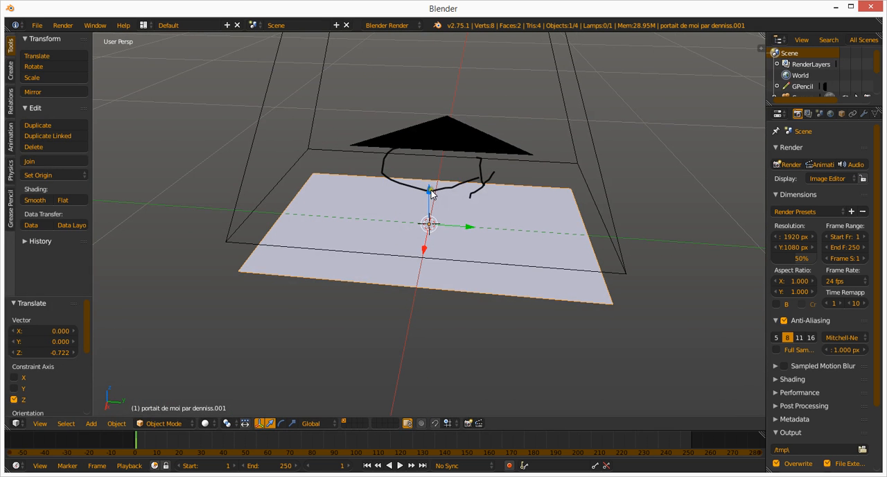
drag(429, 192, 416, 88)
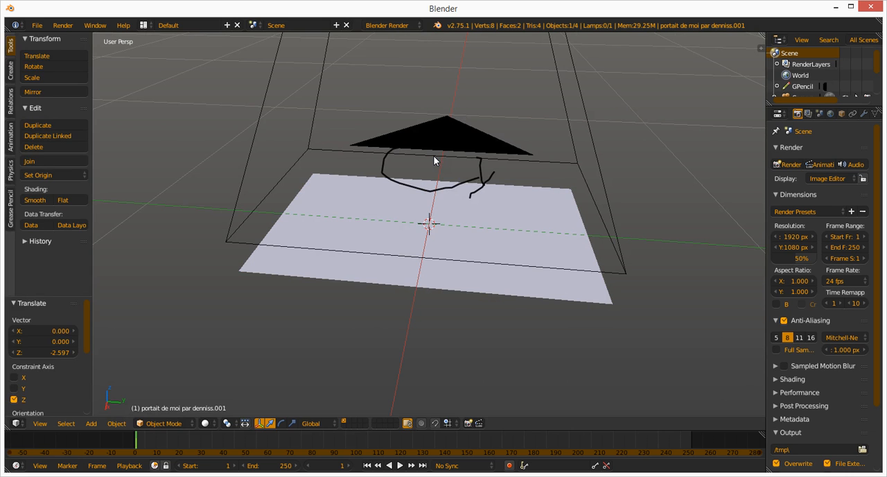
key(F12)
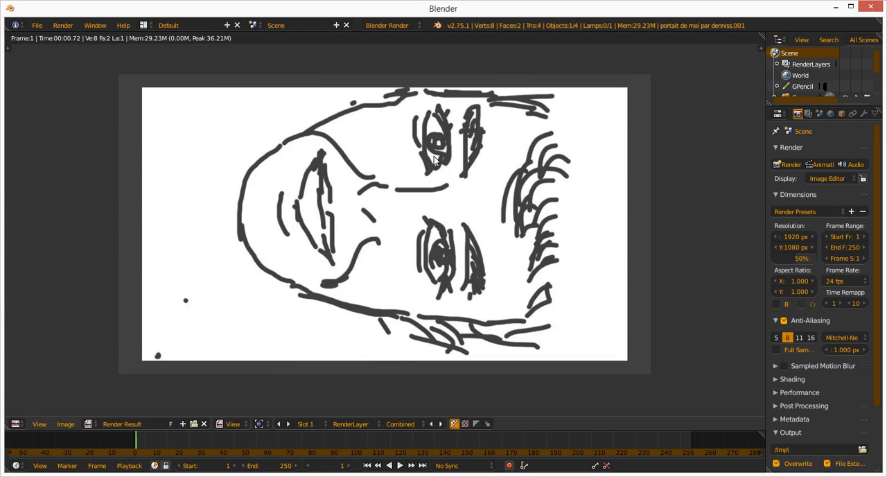
Return to the 3D view and raise the second image plane about 2.68 units along Z.
click(15, 424)
click(24, 413)
scroll(307, 247, down, 2)
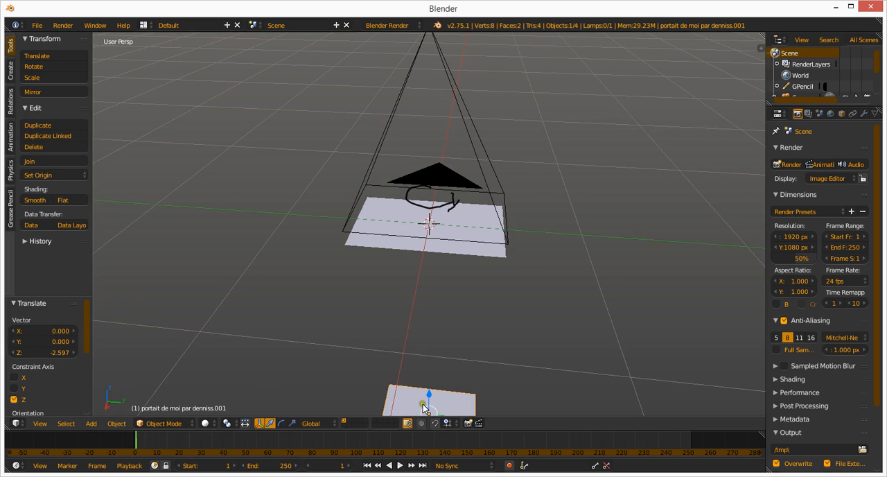
drag(428, 395, 434, 197)
Raise the camera about 0.2 units along Z and render the frame.
scroll(433, 198, down, 2)
right_click(425, 125)
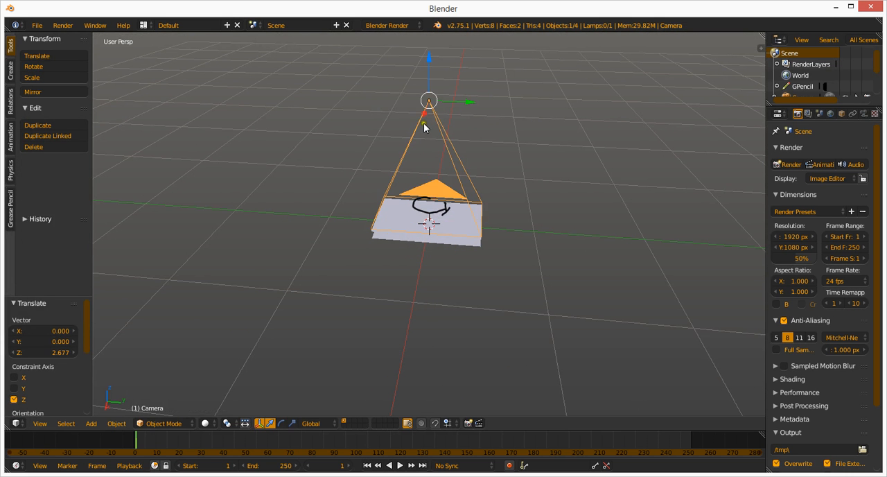
drag(431, 70, 428, 40)
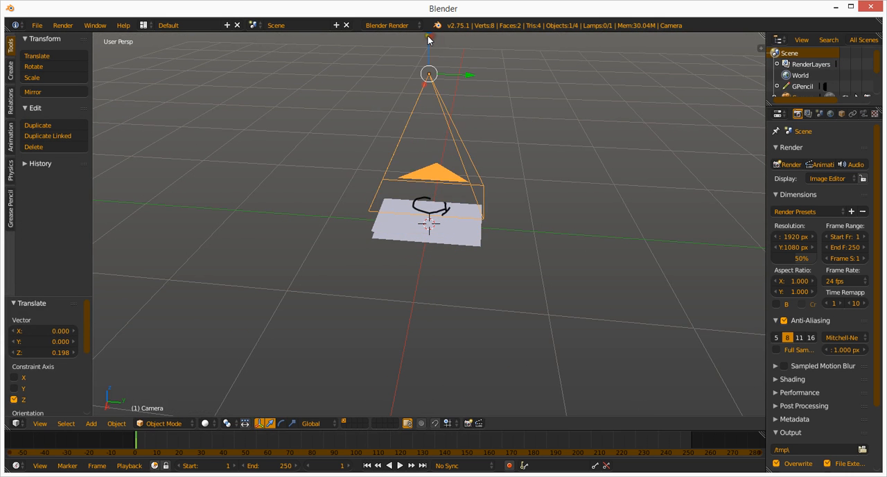
key(F12)
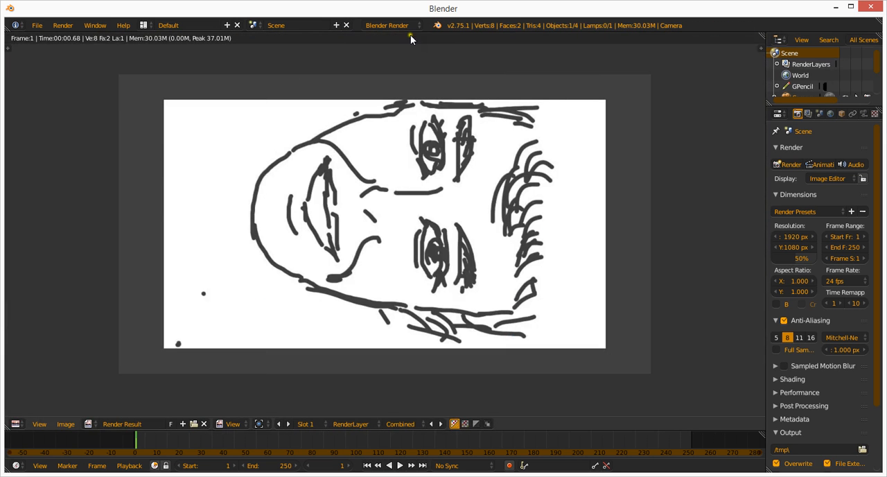
Back in the 3D view, raise the first imported image plane about 0.23 units along Z and render the frame.
click(15, 424)
click(42, 412)
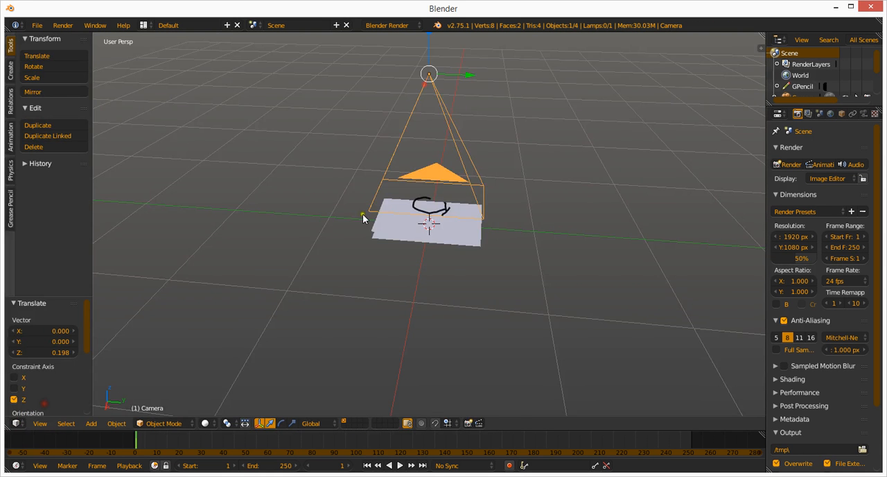
middle_drag(363, 218, 510, 257)
right_click(508, 251)
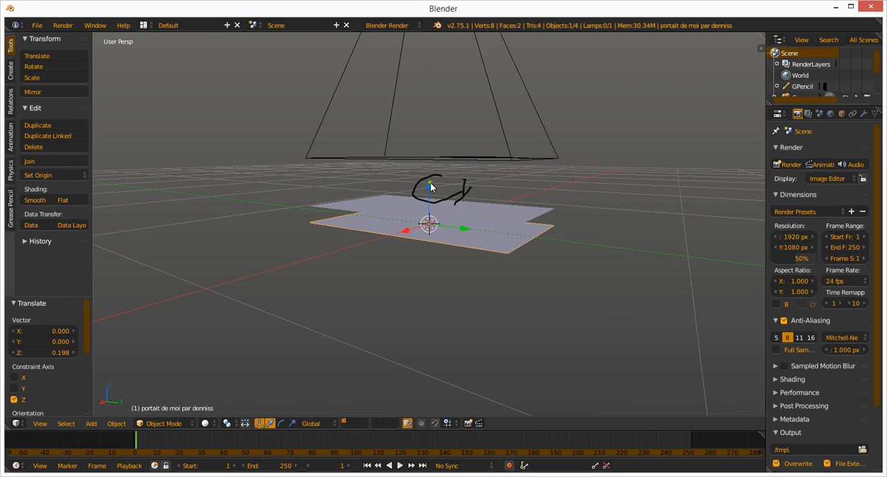
drag(430, 186, 443, 152)
key(F12)
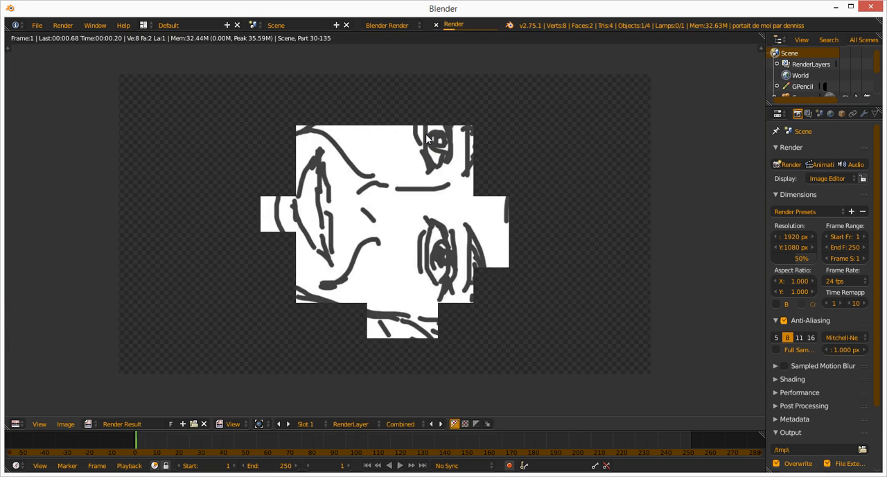
Return to the 3D view and raise the camera about 1.16 units along Z above both image planes.
click(16, 424)
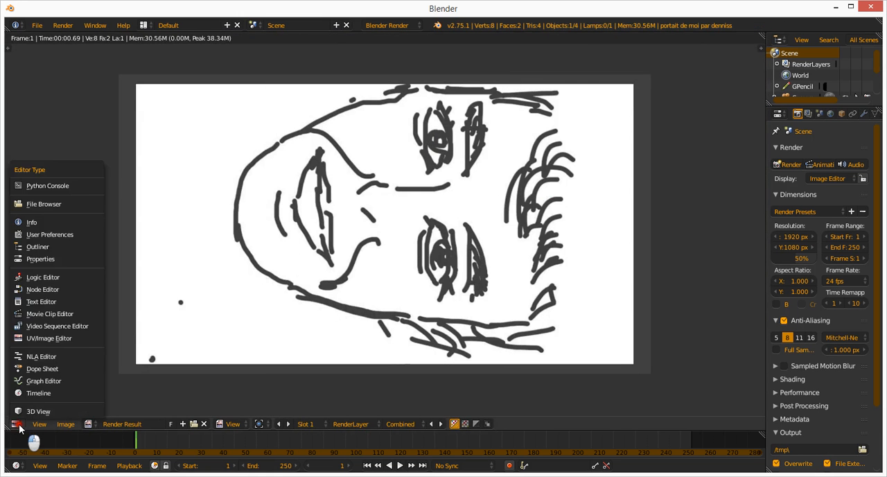
click(29, 413)
scroll(242, 304, down, 5)
middle_drag(383, 224, 381, 277)
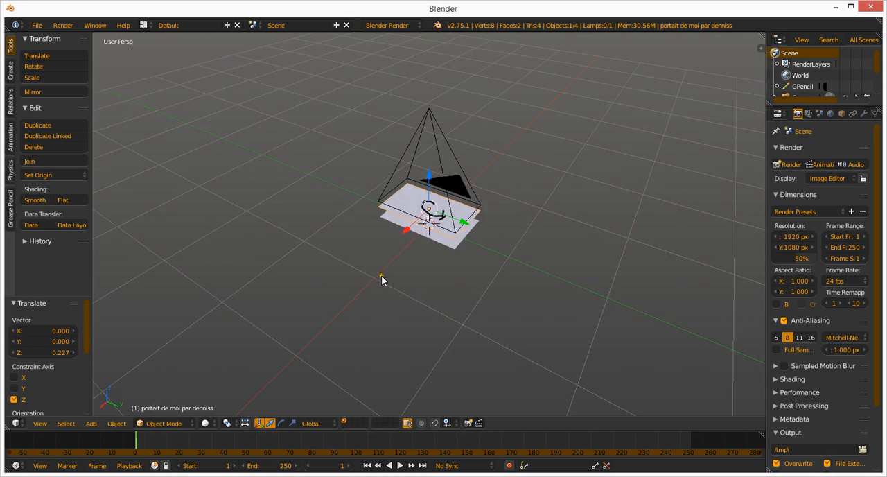
scroll(381, 275, down, 3)
right_click(431, 163)
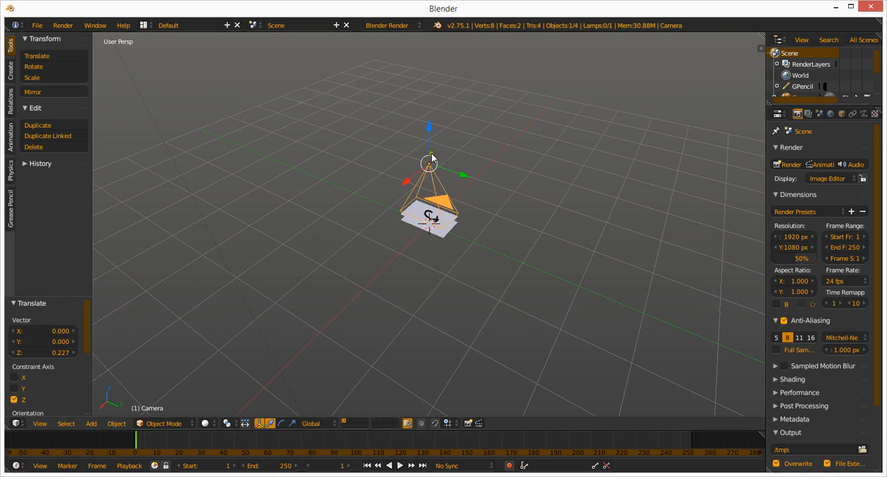
drag(430, 156, 427, 98)
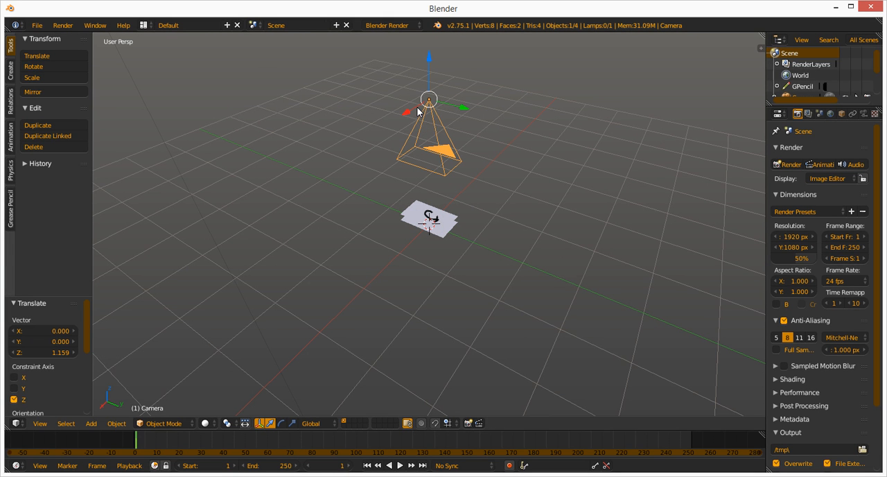
click(243, 182)
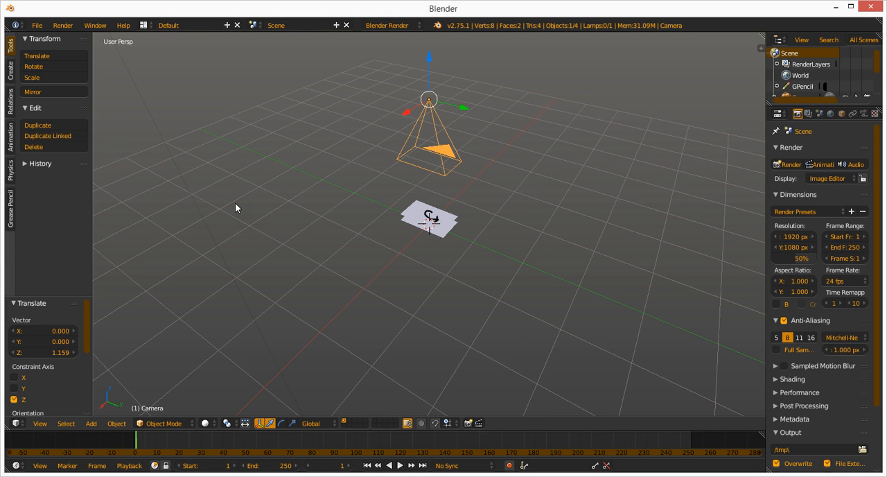